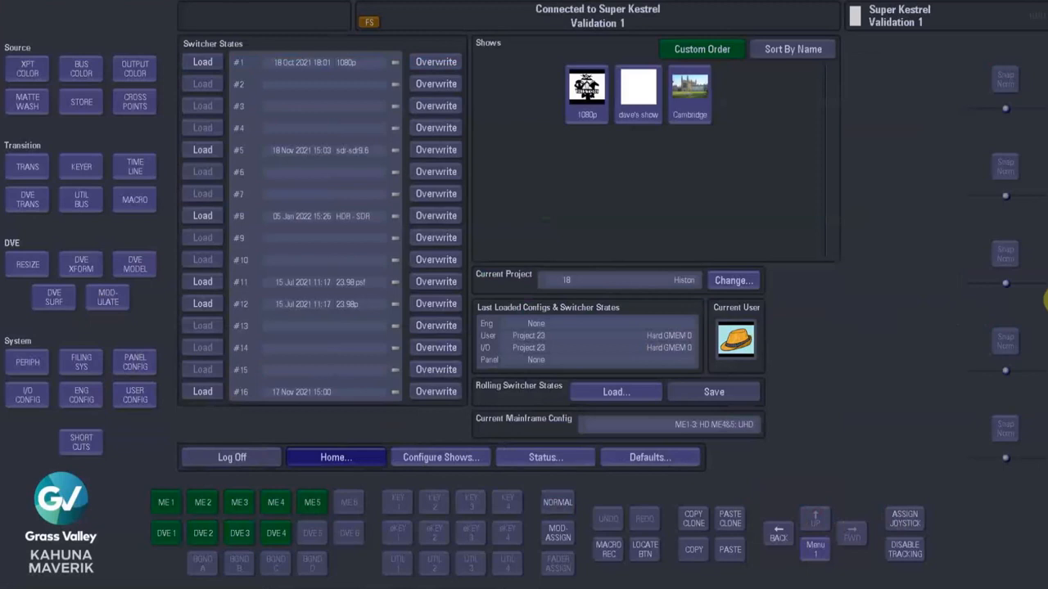
Open the user functions section of the panel configuration.
{"action": "left_click", "coordinate": [123, 368]}
{"action": "left_click", "coordinate": [607, 459]}
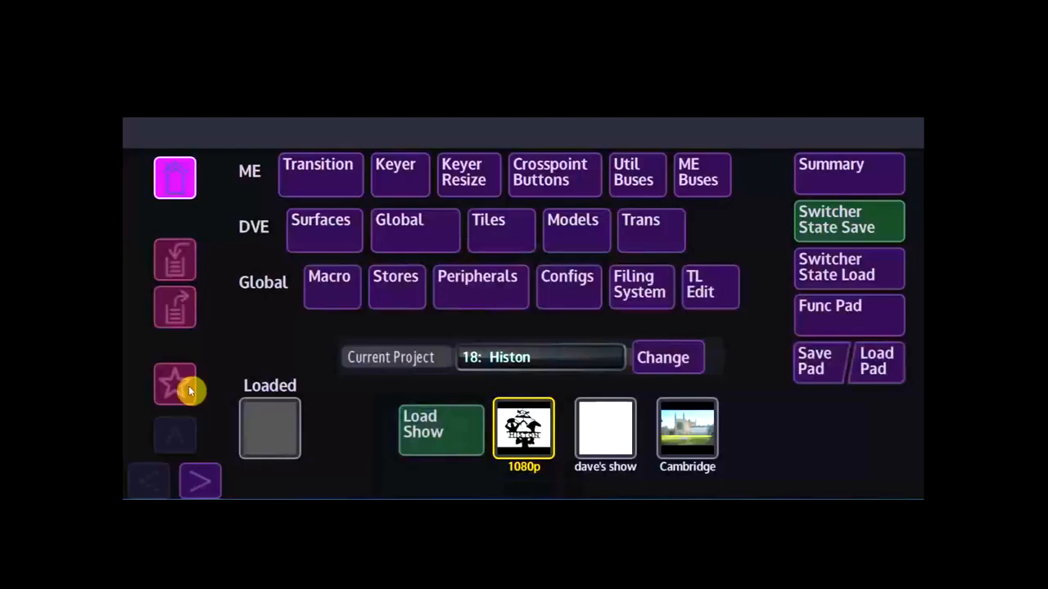
Go directly to menu 8853 using the direct menu jump.
{"action": "left_click", "coordinate": [178, 382]}
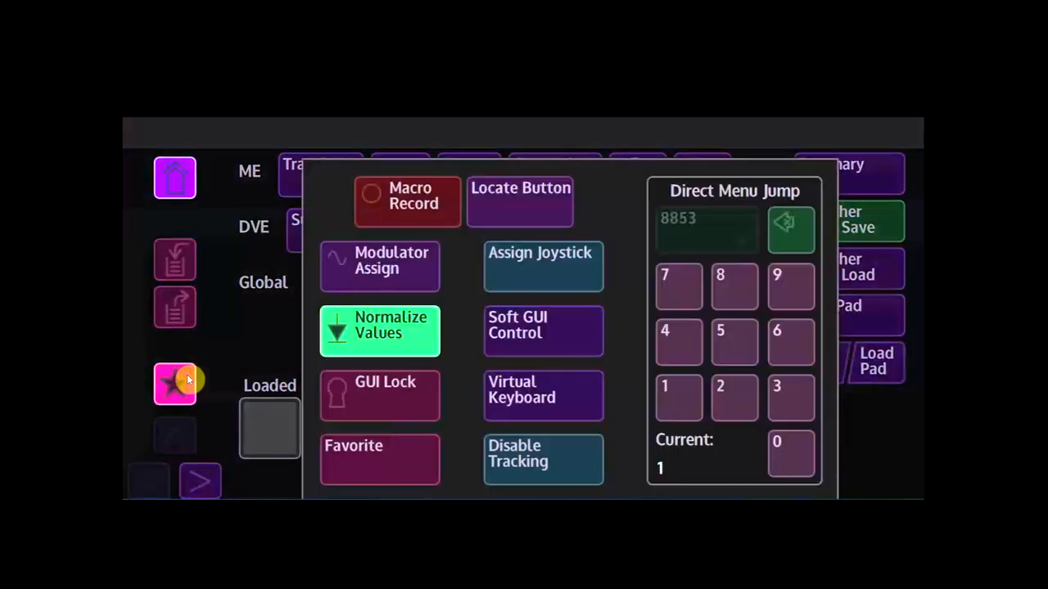
{"action": "left_click", "coordinate": [724, 272]}
{"action": "left_click", "coordinate": [725, 290]}
{"action": "left_click", "coordinate": [732, 344]}
{"action": "left_click", "coordinate": [791, 386]}
{"action": "left_click", "coordinate": [704, 227]}
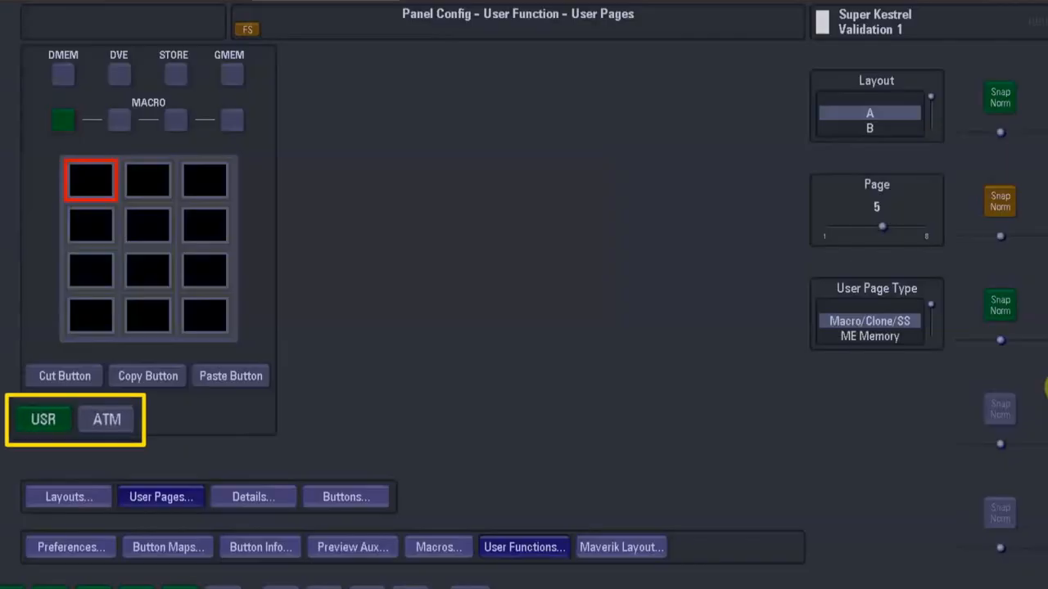
View the user pages in the ATM arrangement and return to the USR arrangement.
{"action": "left_click", "coordinate": [107, 419]}
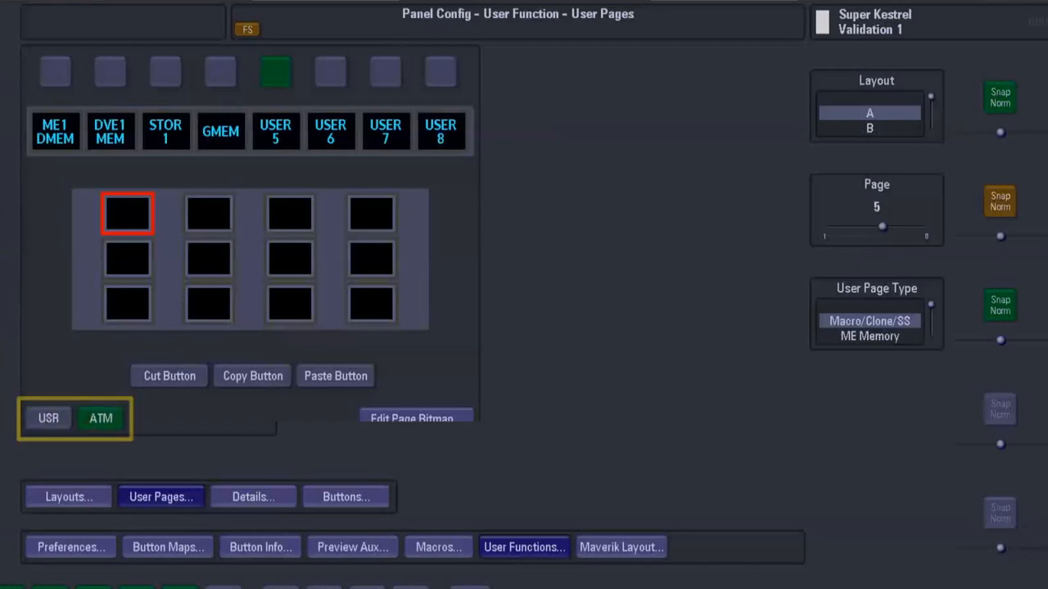
{"action": "left_click", "coordinate": [44, 419]}
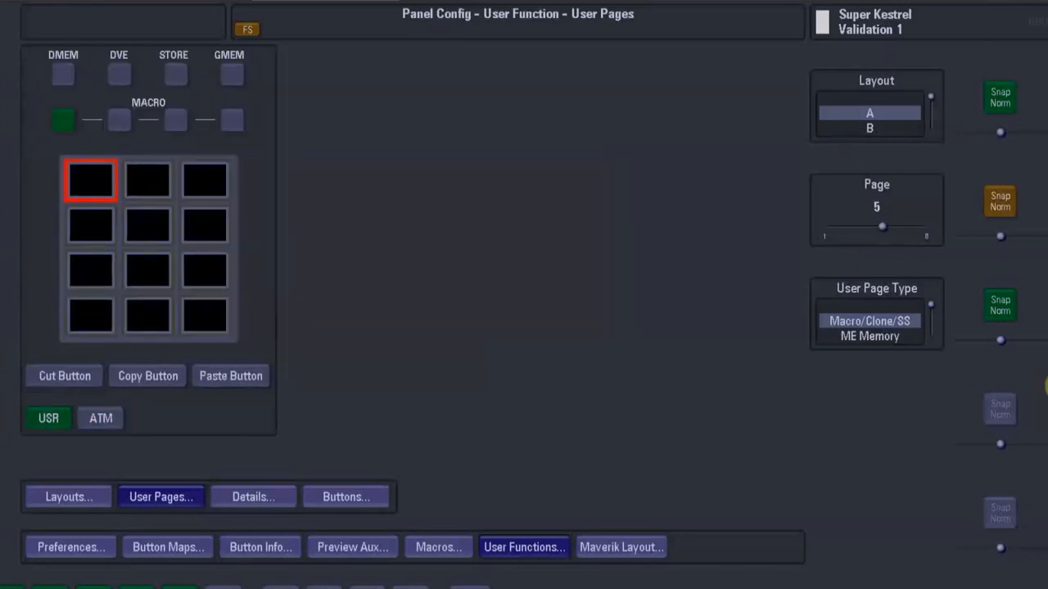
Look through the user page layouts from A to F and return to layout A.
{"action": "left_click", "coordinate": [869, 128]}
{"action": "left_click", "coordinate": [870, 129]}
{"action": "left_click", "coordinate": [869, 129]}
{"action": "left_click", "coordinate": [869, 129]}
{"action": "left_click", "coordinate": [869, 129]}
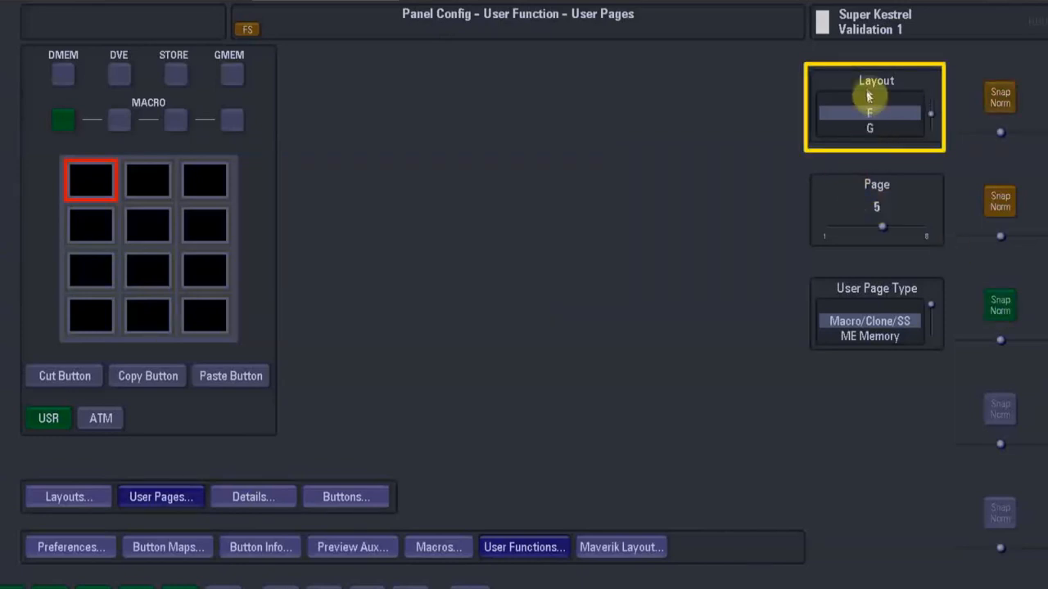
{"action": "left_click", "coordinate": [872, 97]}
{"action": "left_click", "coordinate": [872, 97]}
{"action": "left_click", "coordinate": [871, 99]}
{"action": "left_click", "coordinate": [872, 99]}
{"action": "left_click", "coordinate": [872, 99]}
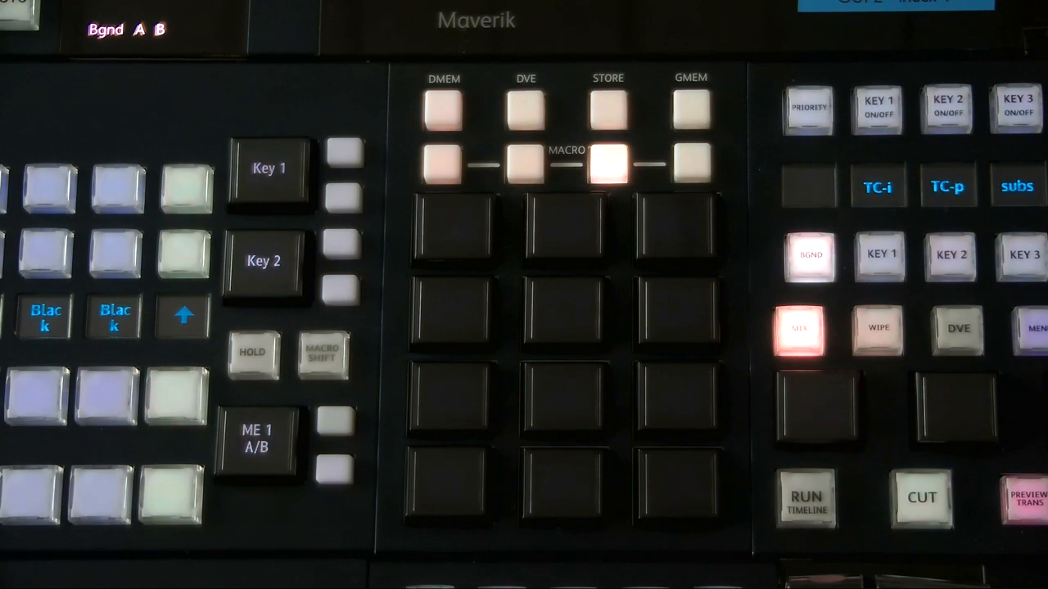
{"action": "left_click", "coordinate": [608, 164]}
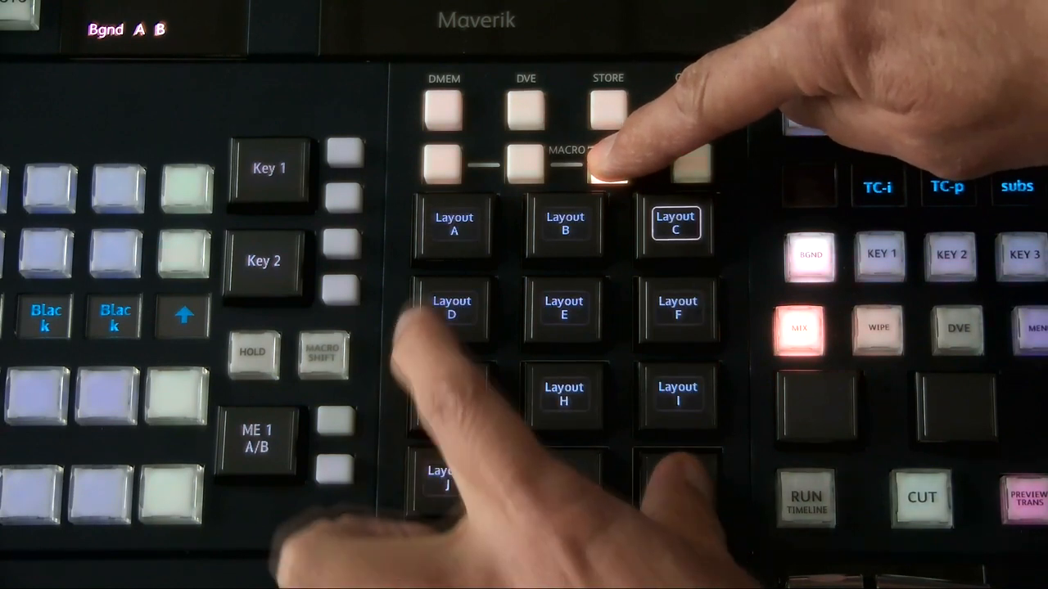
{"action": "left_click", "coordinate": [453, 308]}
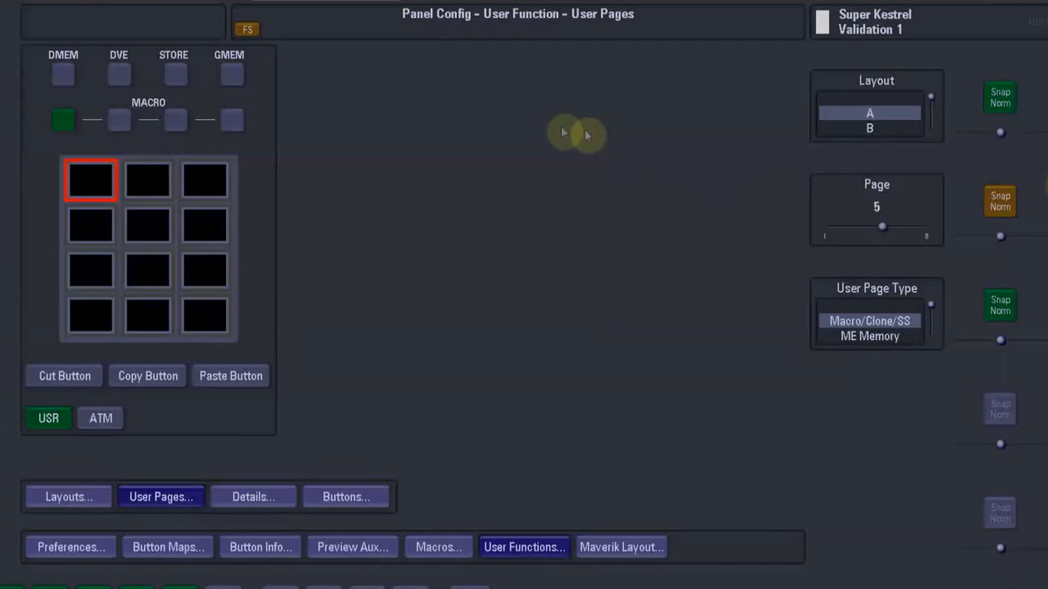
Select user page 6 and browse its available user page types, returning to Macro/Clone/SS.
{"action": "left_click", "coordinate": [118, 125]}
{"action": "left_click", "coordinate": [848, 342]}
{"action": "left_click", "coordinate": [852, 344]}
{"action": "left_click", "coordinate": [852, 340]}
{"action": "left_click", "coordinate": [852, 341]}
{"action": "left_click", "coordinate": [852, 341]}
{"action": "left_click", "coordinate": [852, 341]}
{"action": "left_click", "coordinate": [852, 341]}
{"action": "left_click", "coordinate": [853, 341]}
{"action": "left_click", "coordinate": [852, 341]}
{"action": "left_click", "coordinate": [852, 341]}
{"action": "left_click_drag", "start_coordinate": [931, 336], "coordinate": [931, 305]}
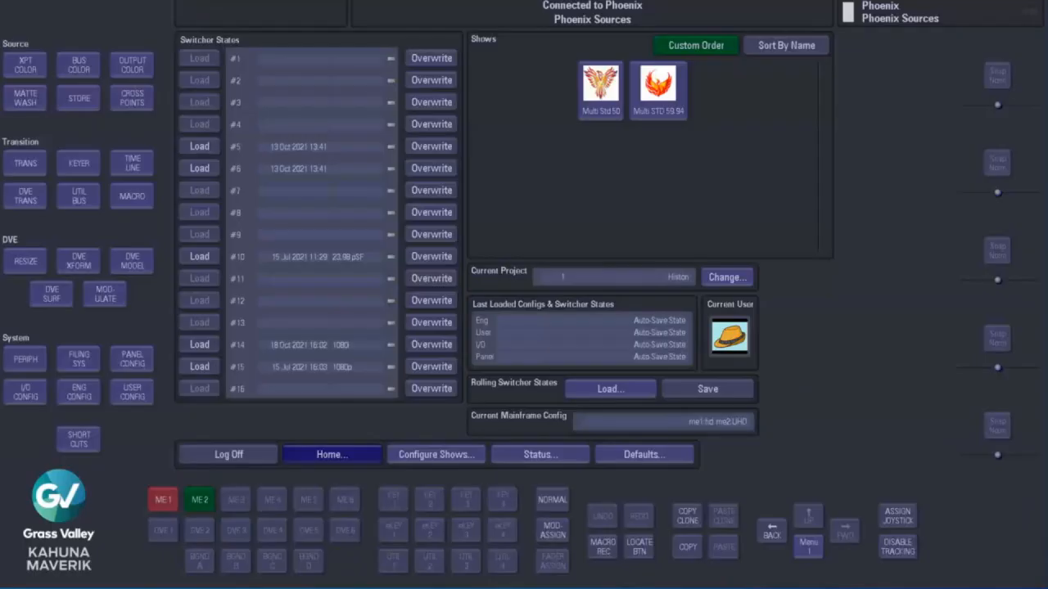
Open the macro assignment page and start attaching macro 12, ComeUp, to a panel button.
{"action": "left_click", "coordinate": [133, 195]}
{"action": "left_click", "coordinate": [524, 454]}
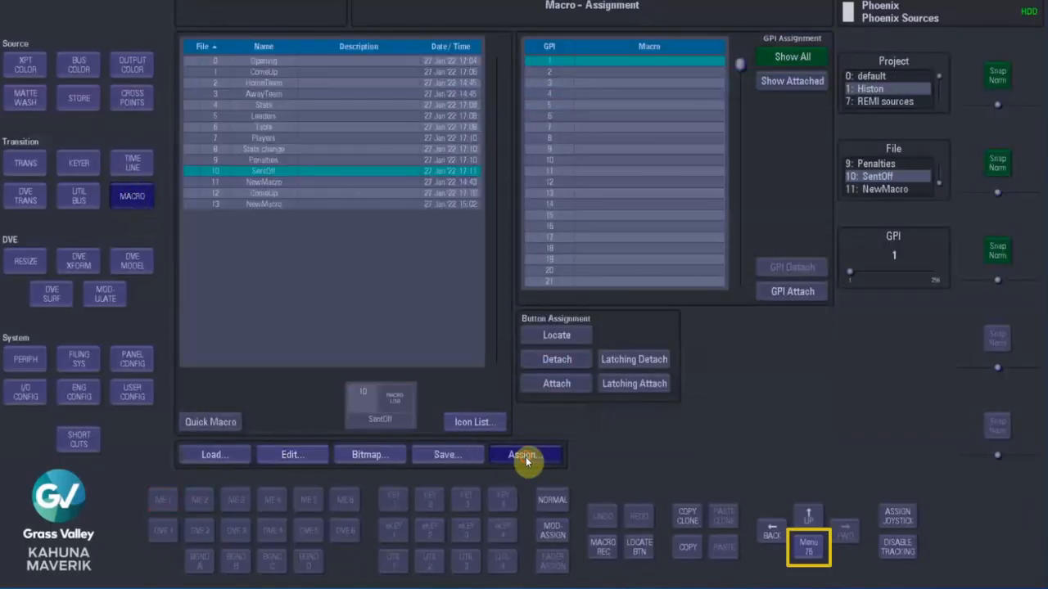
{"action": "left_click", "coordinate": [270, 194]}
{"action": "left_click", "coordinate": [568, 385]}
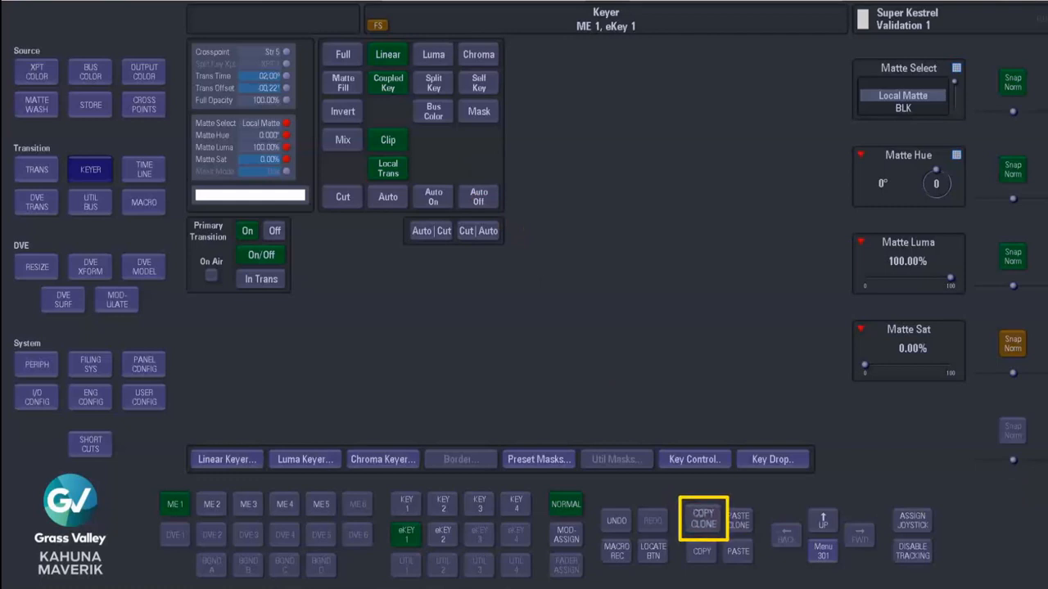
Copy the Auto Off function of ME 1 eKey 1 as a clone and start pasting the clone.
{"action": "left_click", "coordinate": [702, 520]}
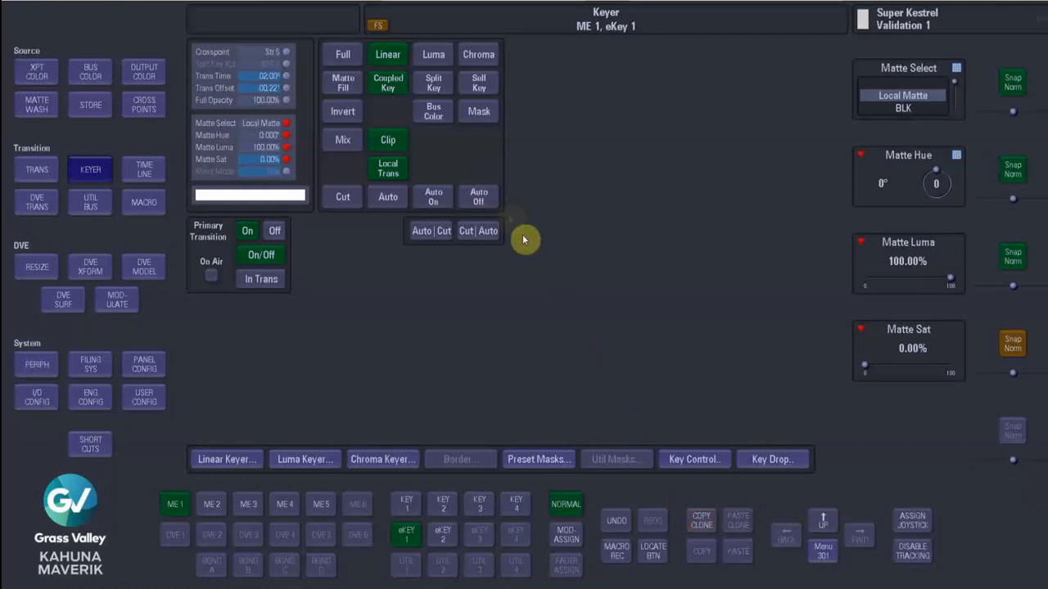
{"action": "left_click", "coordinate": [479, 198]}
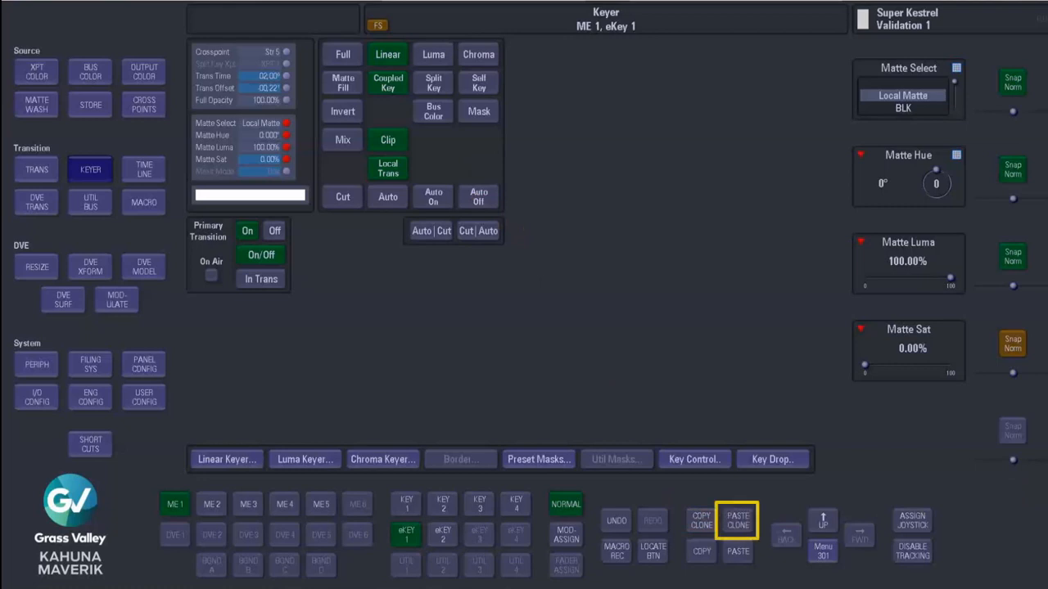
{"action": "left_click", "coordinate": [736, 519]}
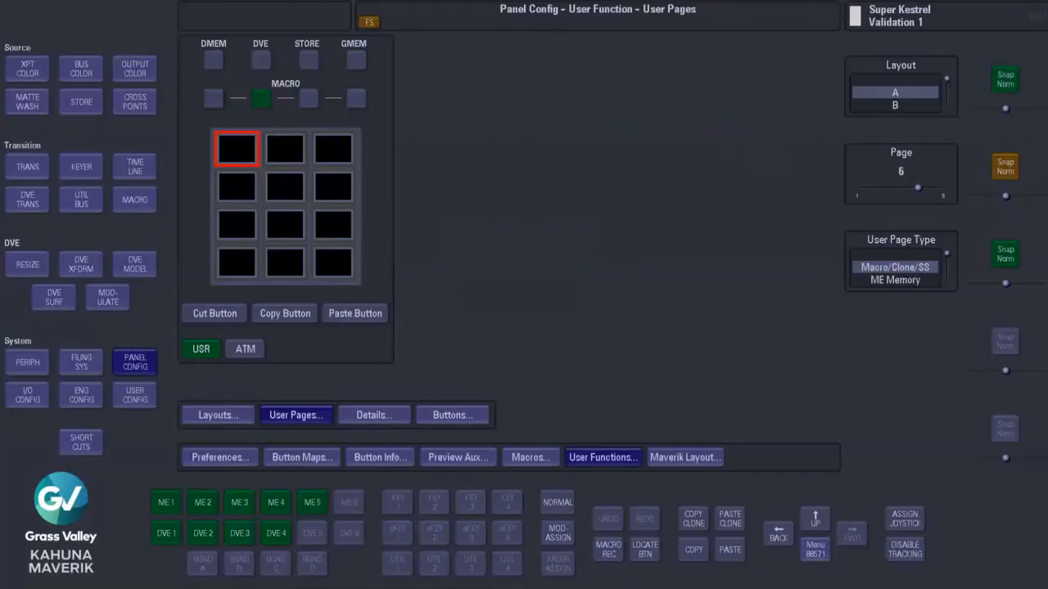
Turn off the Bgnd AB PGM Xpt. and PST Xpt. enables for ME 1 DMEM in the load/save pad.
{"action": "left_click", "coordinate": [85, 439]}
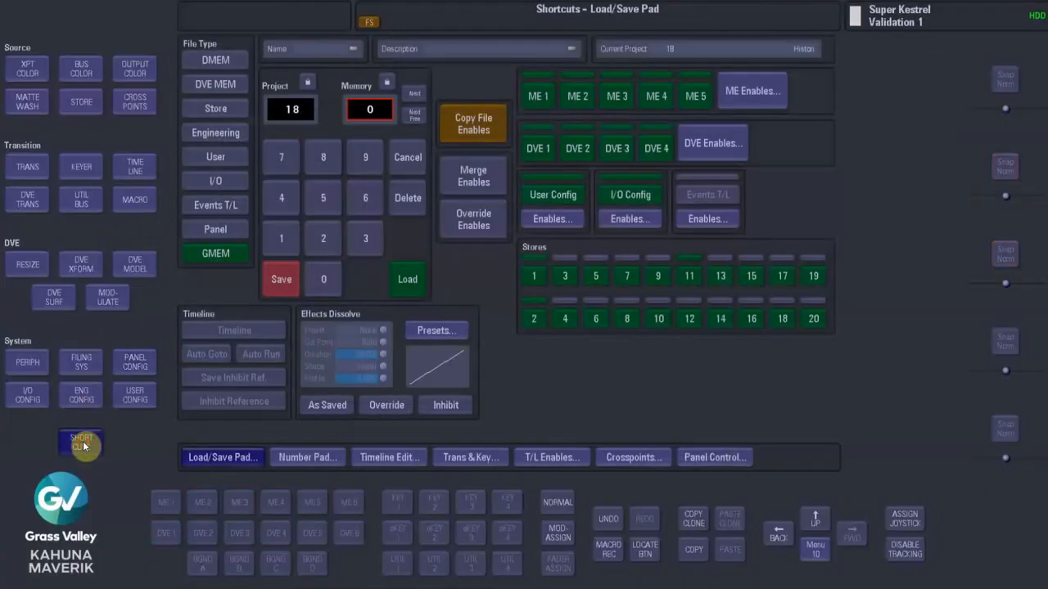
{"action": "left_click", "coordinate": [213, 63]}
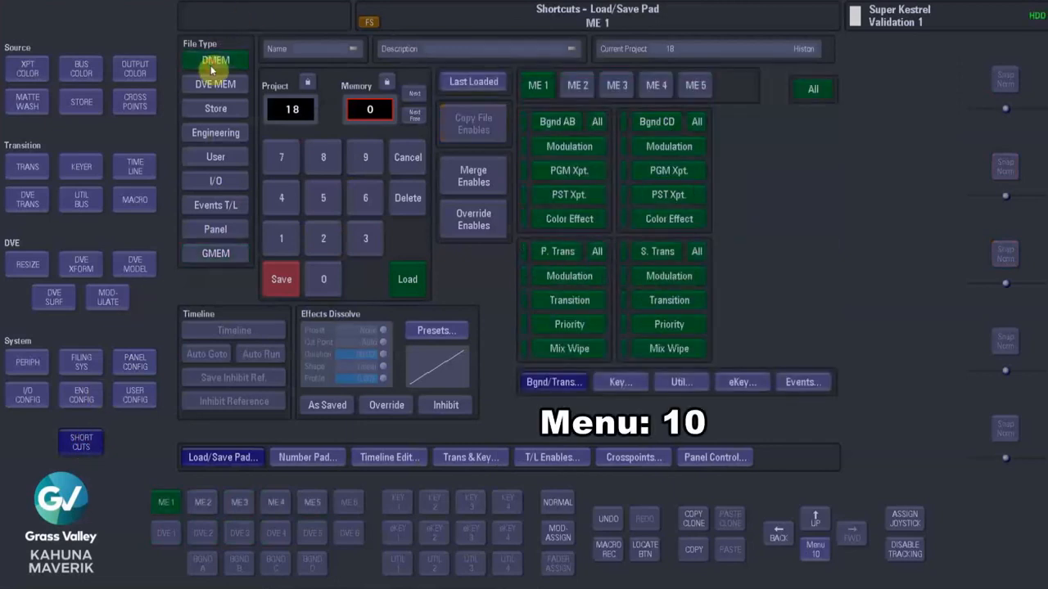
{"action": "left_click", "coordinate": [588, 173]}
{"action": "left_click", "coordinate": [586, 200]}
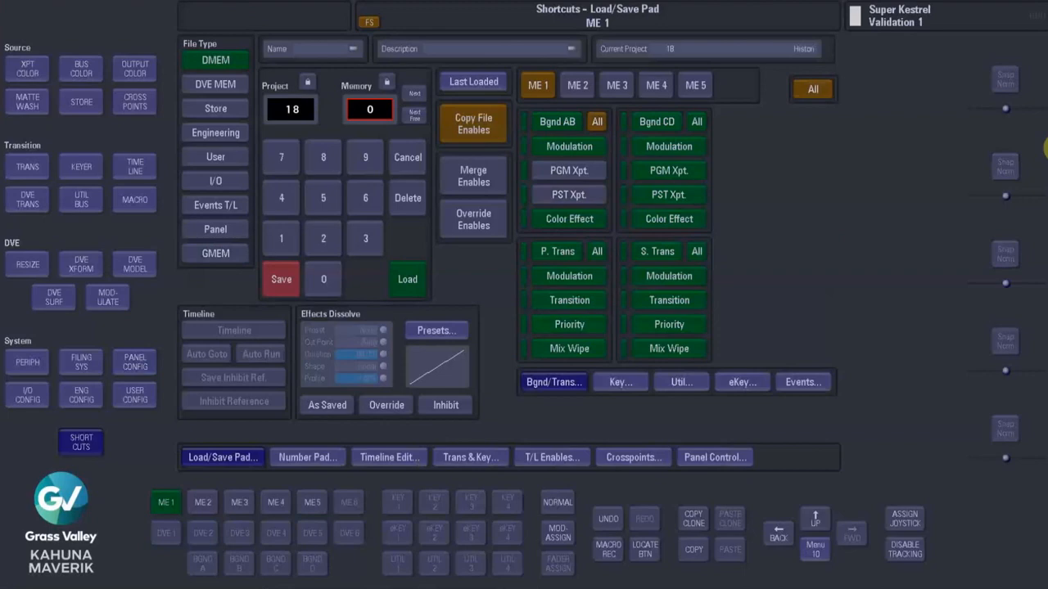
Go to the filing system's snapshot page by entering its menu number.
{"action": "left_click", "coordinate": [815, 549]}
{"action": "left_click", "coordinate": [477, 271]}
{"action": "left_click", "coordinate": [510, 206]}
{"action": "left_click", "coordinate": [460, 203]}
{"action": "left_click", "coordinate": [547, 343]}
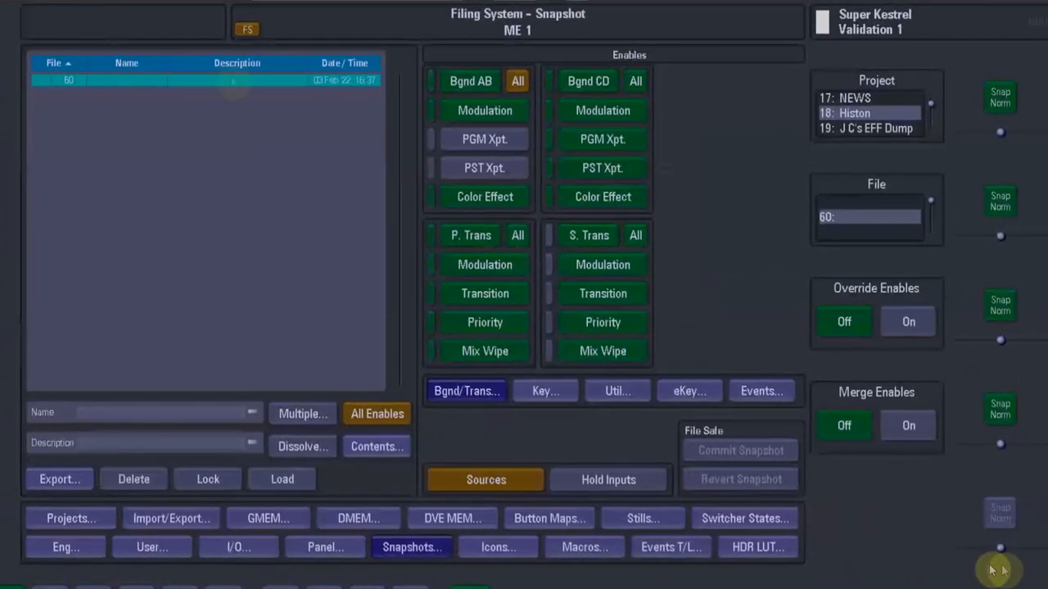
Set the dissolve setup of snapshot file 60 to Override and apply it.
{"action": "left_click", "coordinate": [302, 442]}
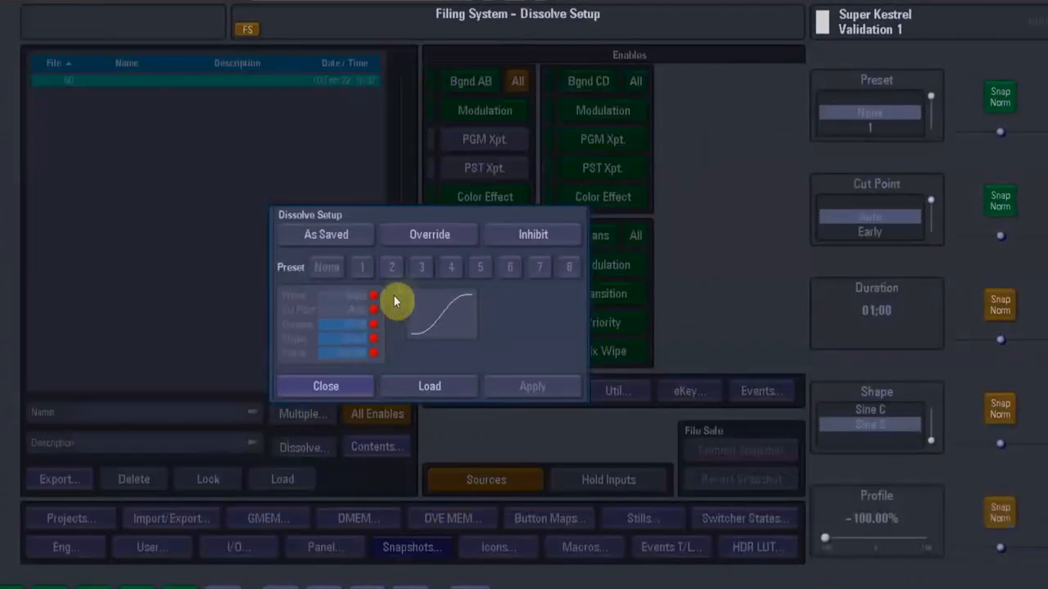
{"action": "left_click", "coordinate": [408, 233]}
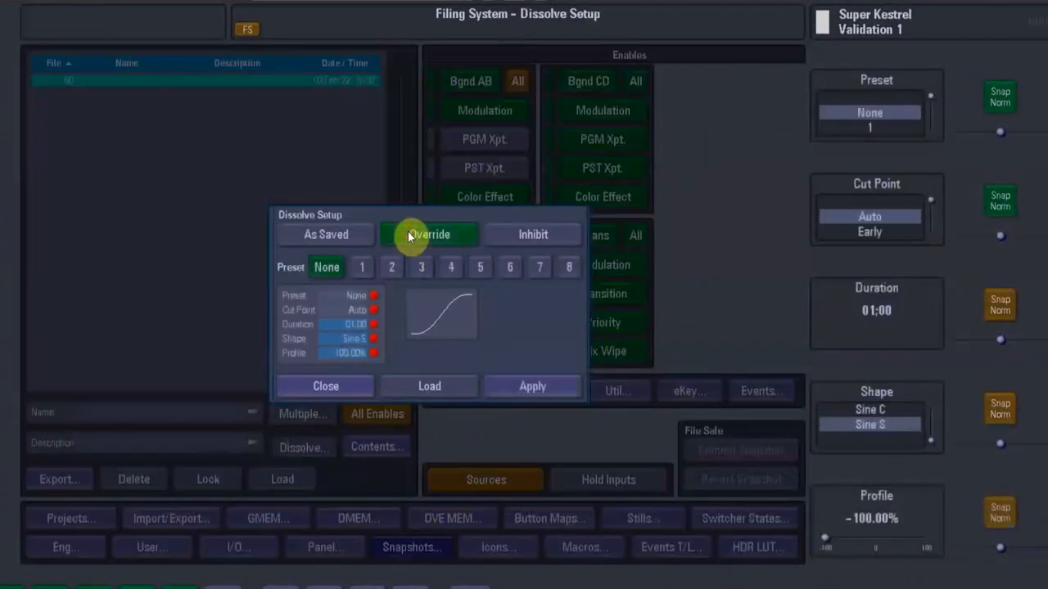
{"action": "left_click", "coordinate": [533, 388]}
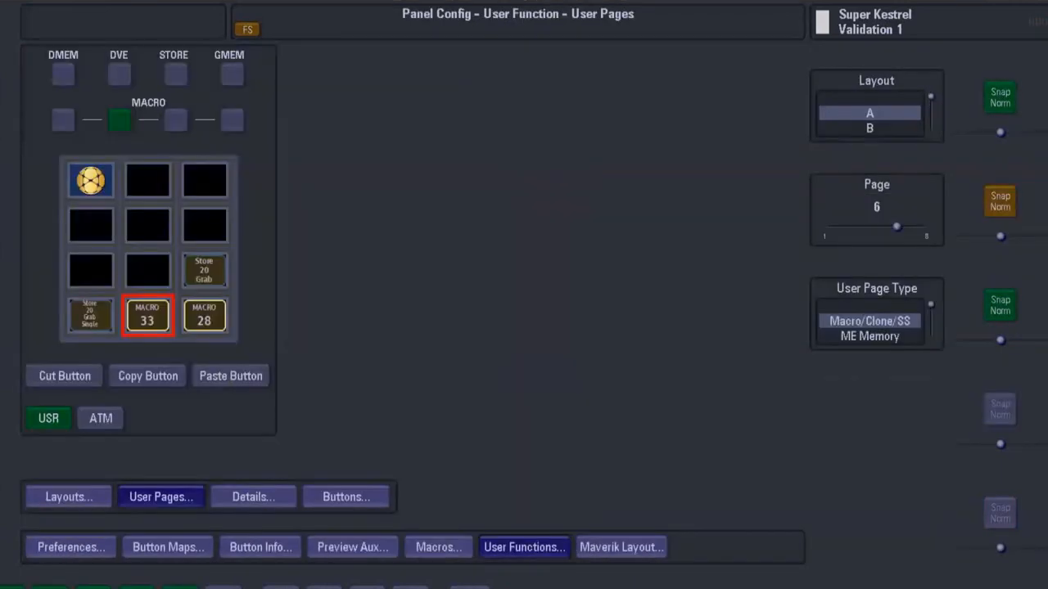
Move the Macro 33 button to the empty slot directly above it on user page 6 of layout A.
{"action": "left_click", "coordinate": [45, 375]}
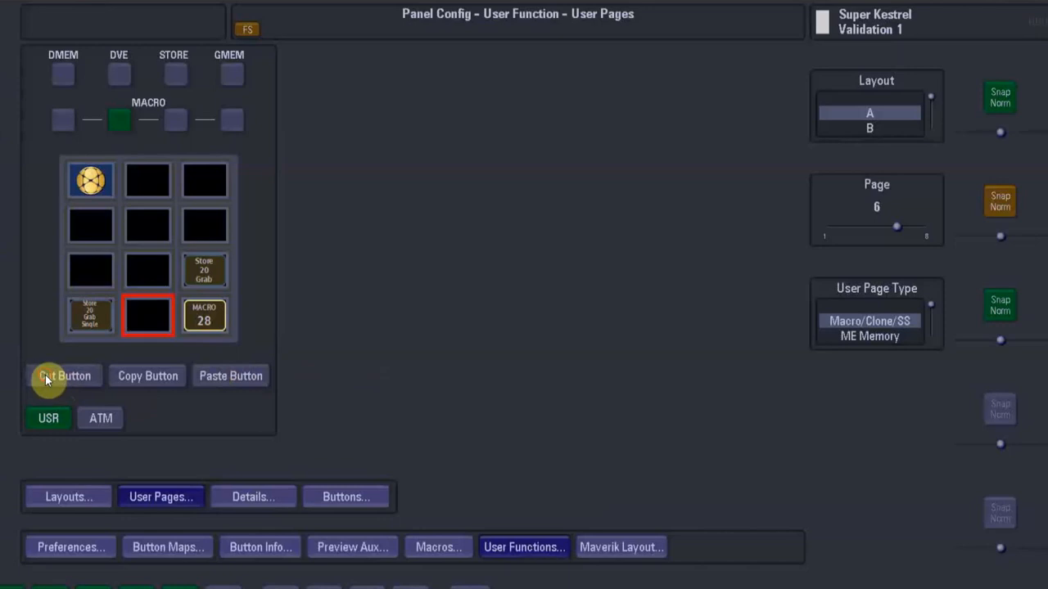
{"action": "left_click", "coordinate": [168, 267]}
{"action": "left_click", "coordinate": [242, 378]}
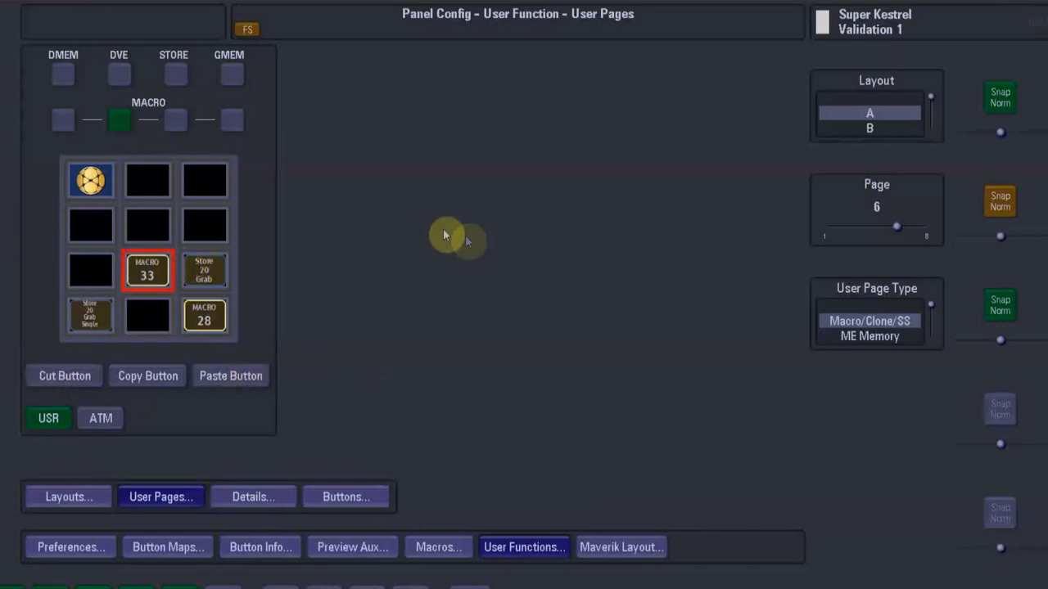
Copy the gold ball icon button from layout A to the first slot of user page 6 in layout B.
{"action": "left_click", "coordinate": [90, 181]}
{"action": "left_click", "coordinate": [159, 380]}
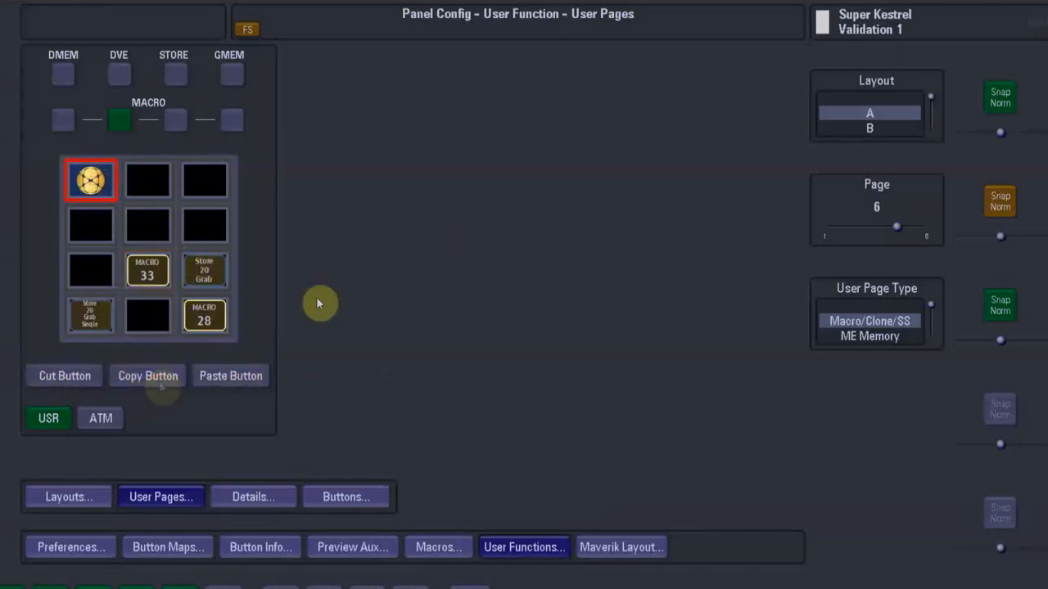
{"action": "left_click", "coordinate": [869, 127]}
{"action": "left_click", "coordinate": [234, 377]}
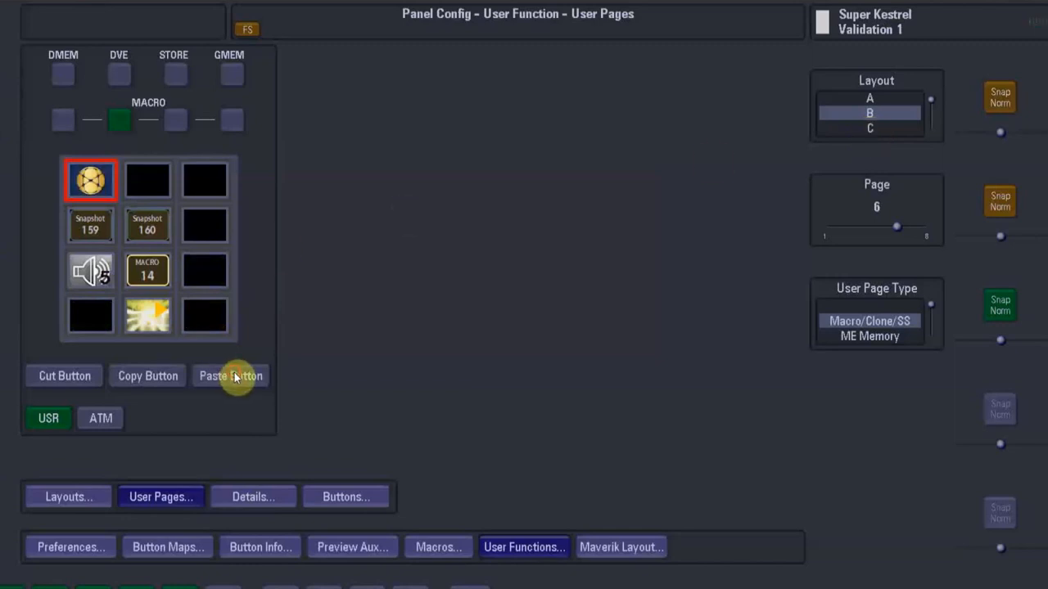
Change the type of user page 6 in layout A to ME Memory and then to DVE Memory.
{"action": "left_click", "coordinate": [855, 337]}
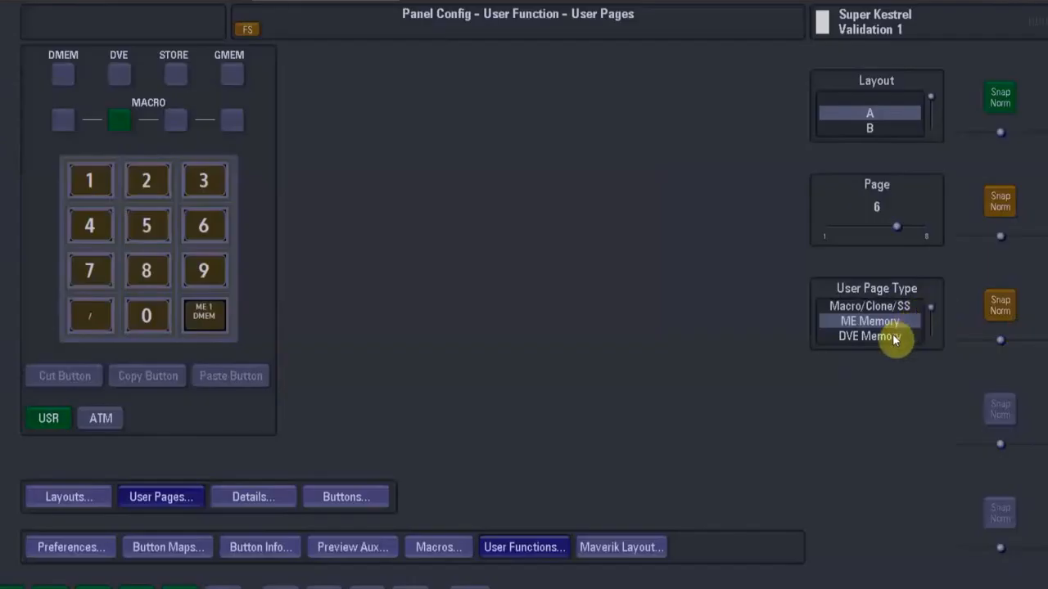
{"action": "scroll", "coordinate": [895, 339], "scroll_direction": "down", "scroll_amount": 1}
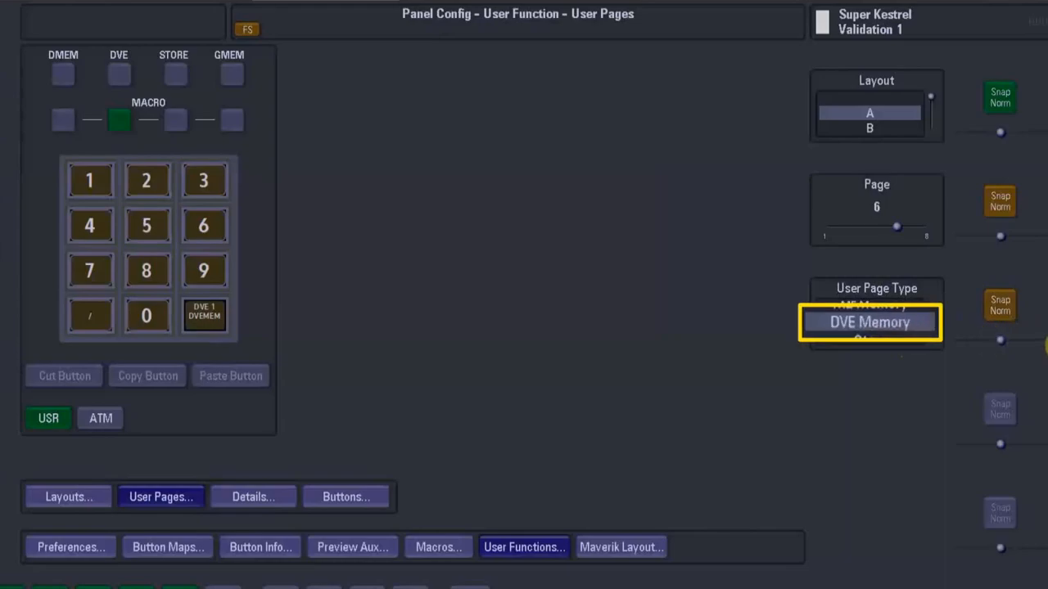